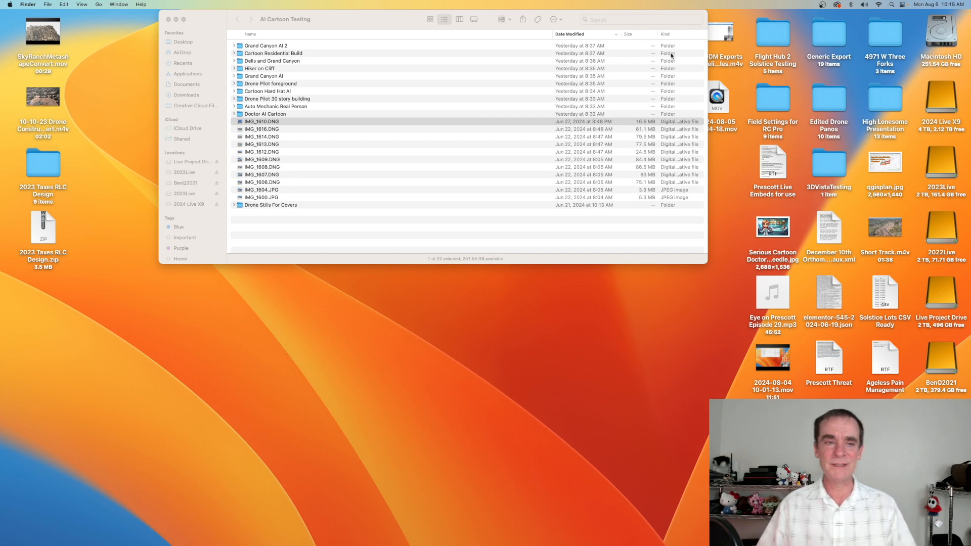
Open the photo IMG_1610.DNG from the AI Cartoon Testing folder in Affinity Photo
click(277, 123)
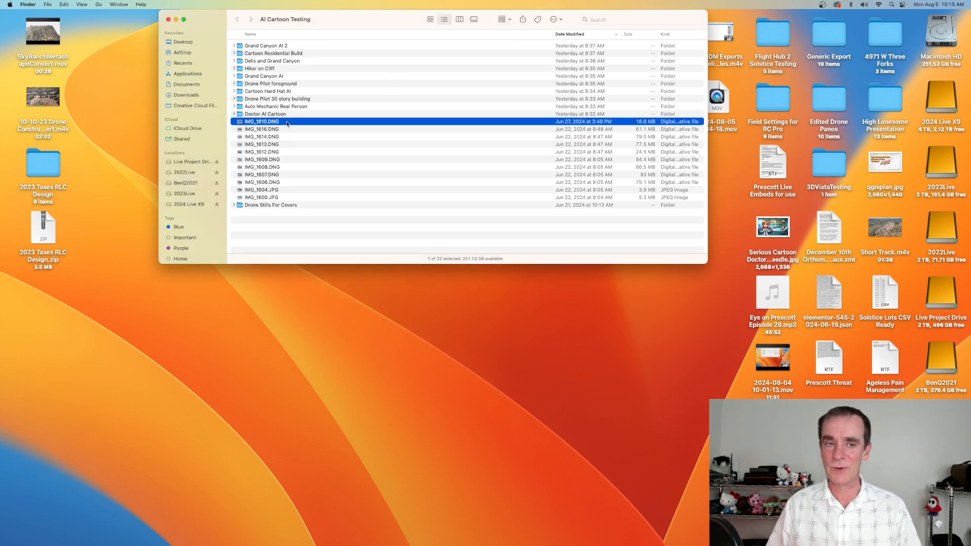
drag(287, 124, 311, 531)
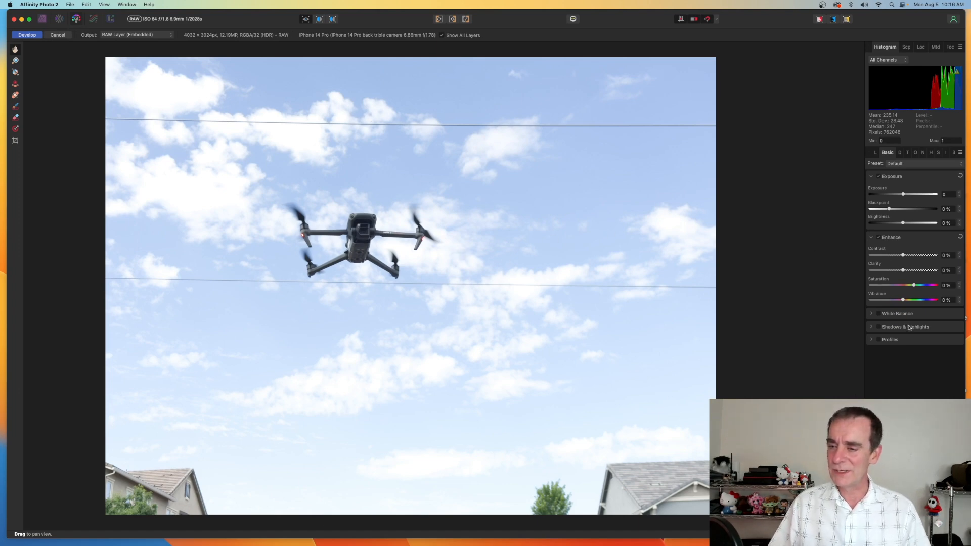
In the raw develop settings, expand Shadows & Highlights and lower Highlights to -68%
click(879, 328)
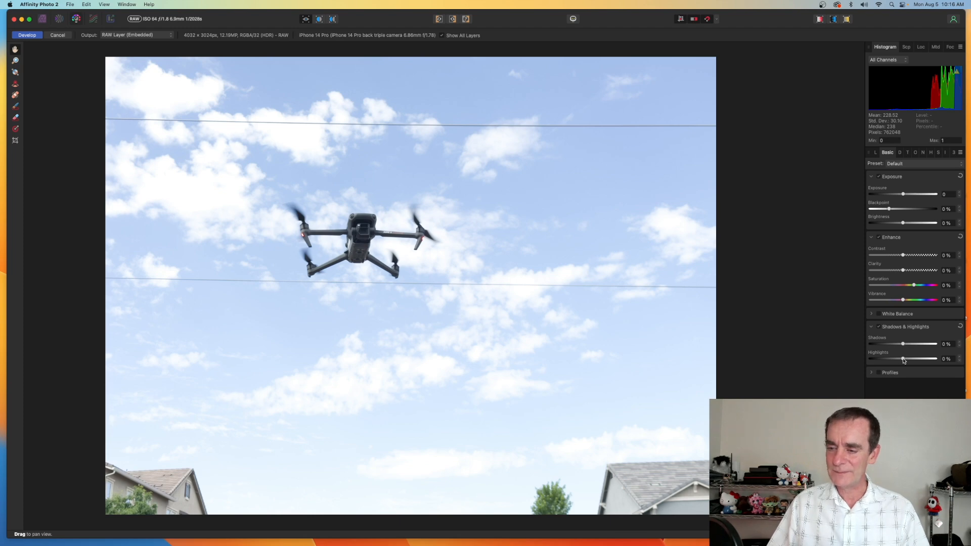
drag(904, 359, 882, 361)
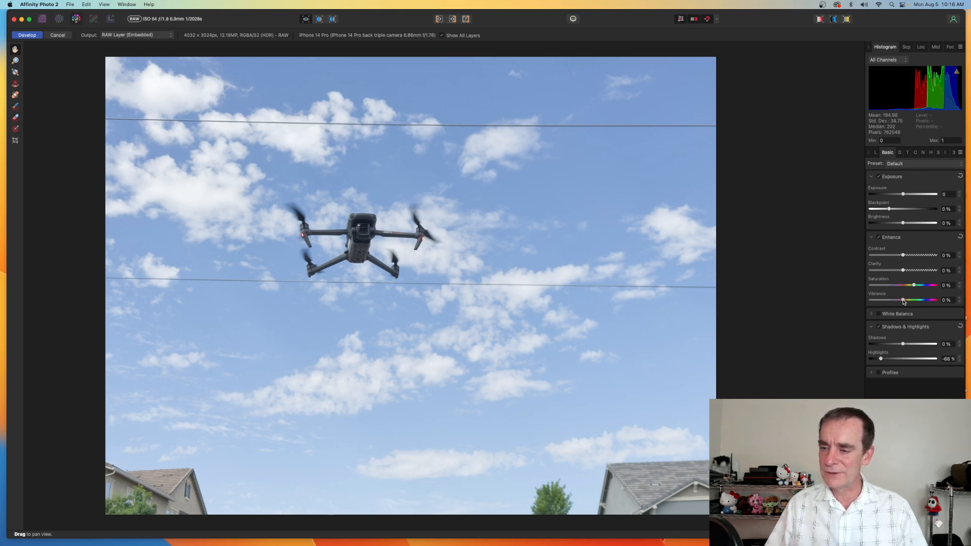
Raise Vibrance to 18% and Saturation to 3%, then apply the raw development
drag(904, 300, 915, 301)
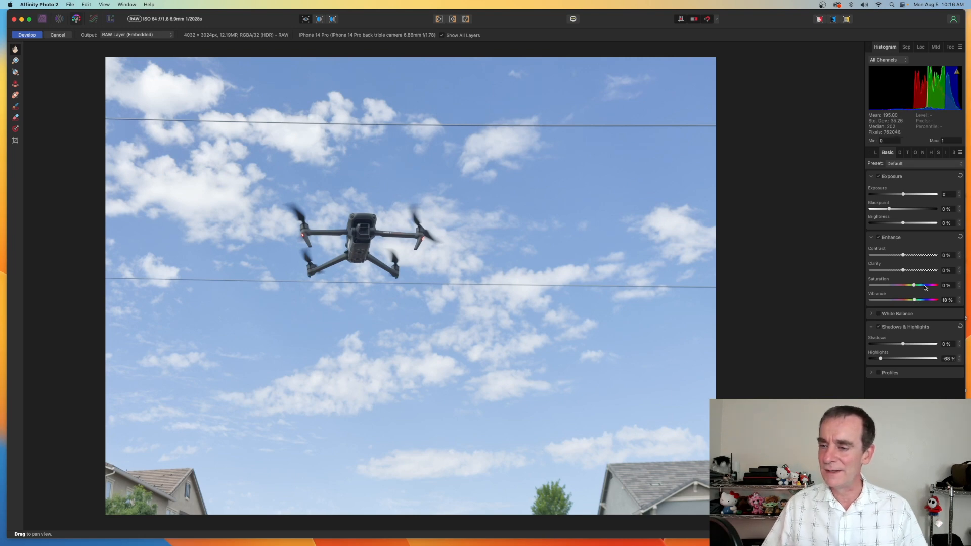
drag(915, 286, 917, 286)
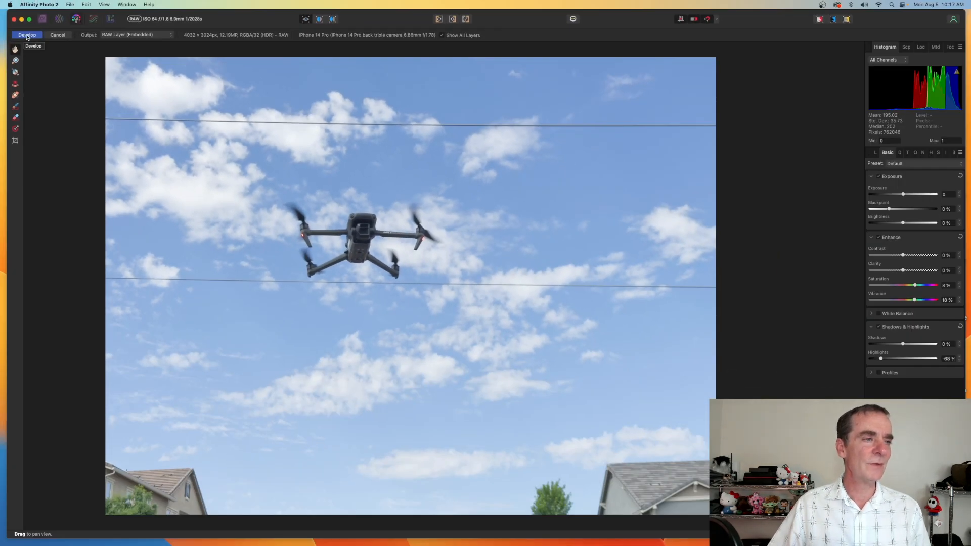
click(26, 35)
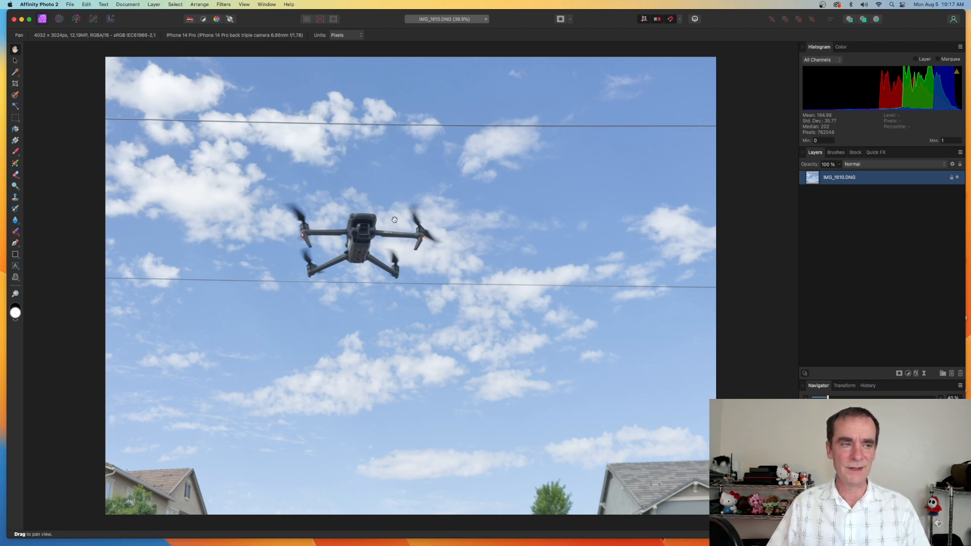
Crop the photo at a 1920 x 1080 ratio to a tighter frame around the drone and apply the crop
click(15, 85)
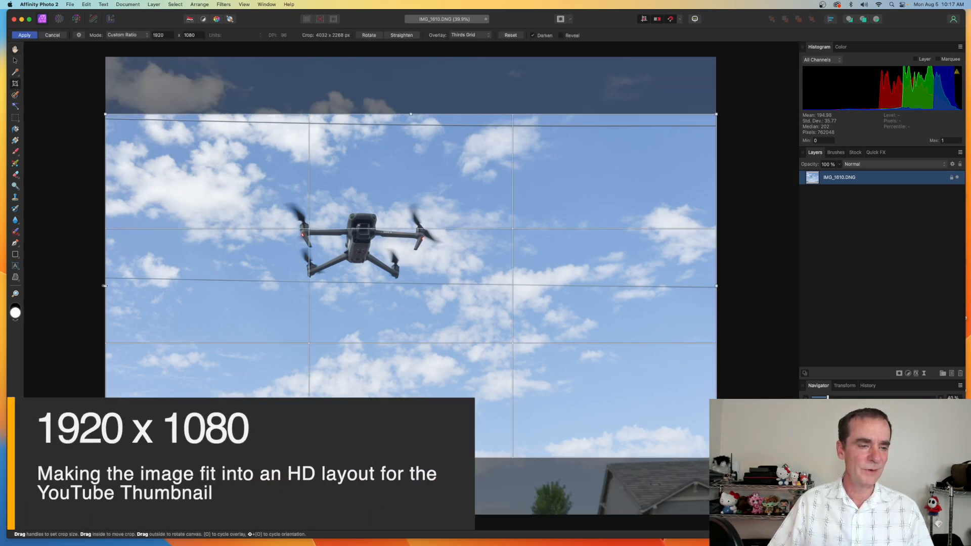
drag(105, 286, 195, 286)
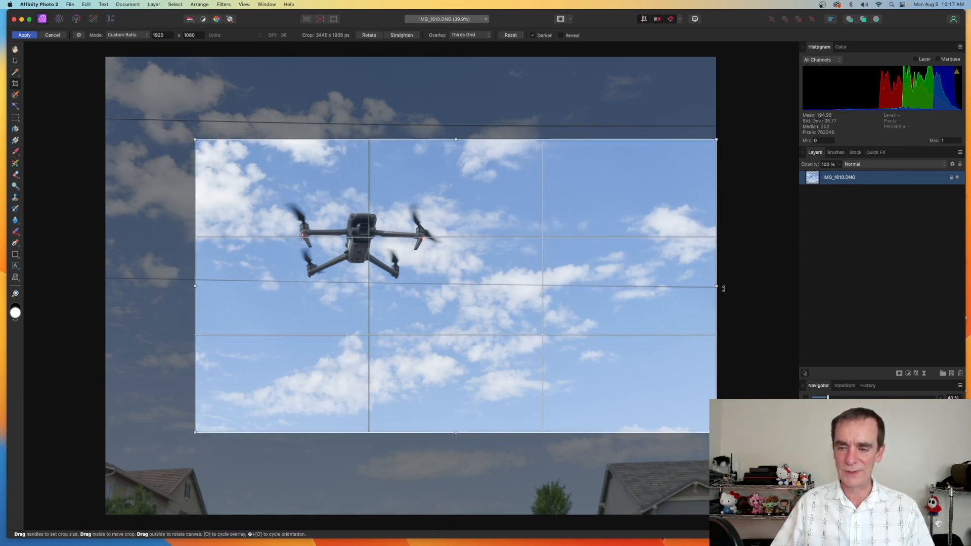
drag(717, 286, 604, 286)
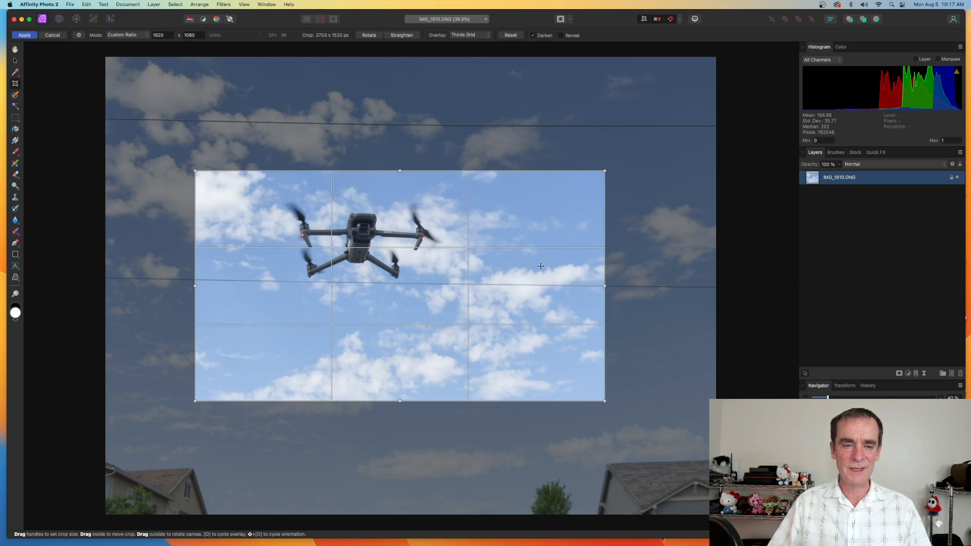
drag(531, 263, 567, 257)
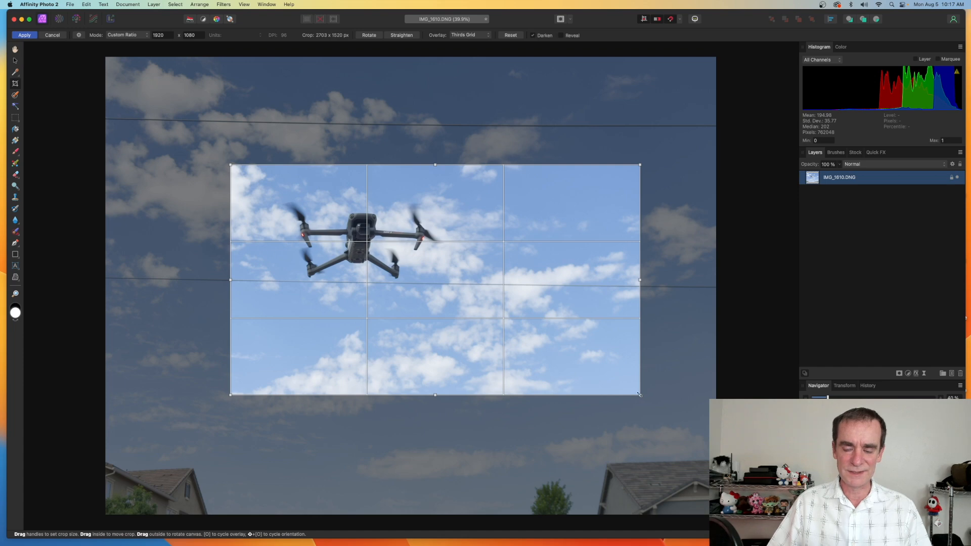
drag(640, 395, 609, 378)
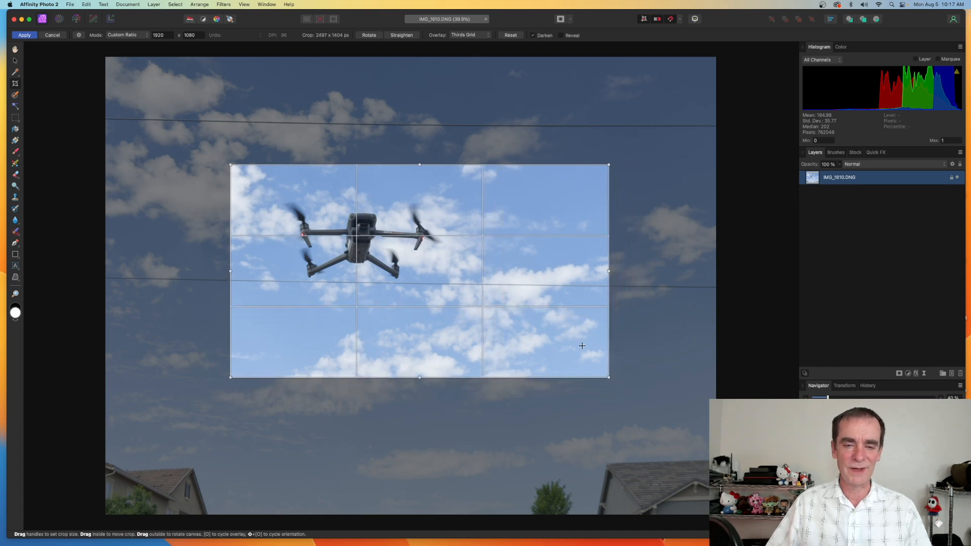
drag(583, 346, 591, 349)
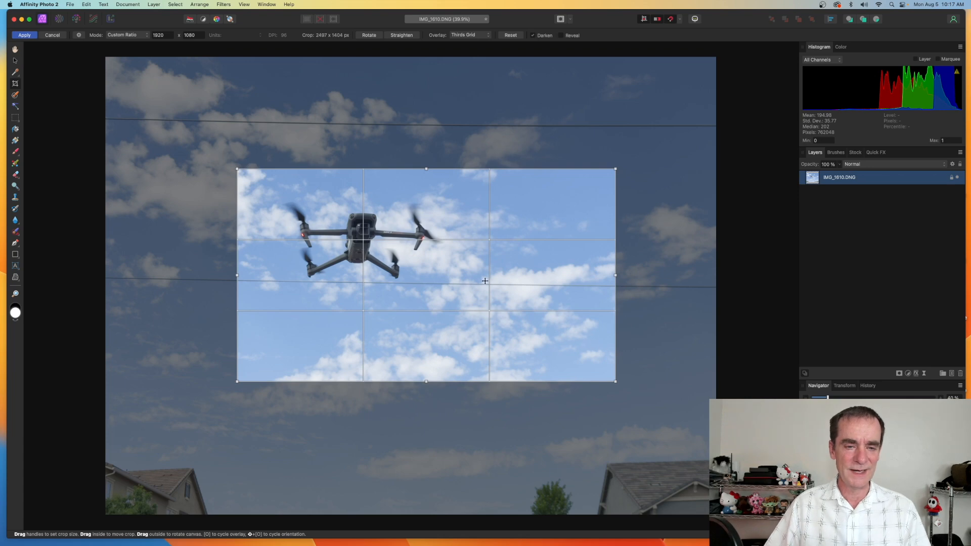
mouse_move(486, 281)
mouse_down()
mouse_move(503, 279)
mouse_move(489, 289)
mouse_up()
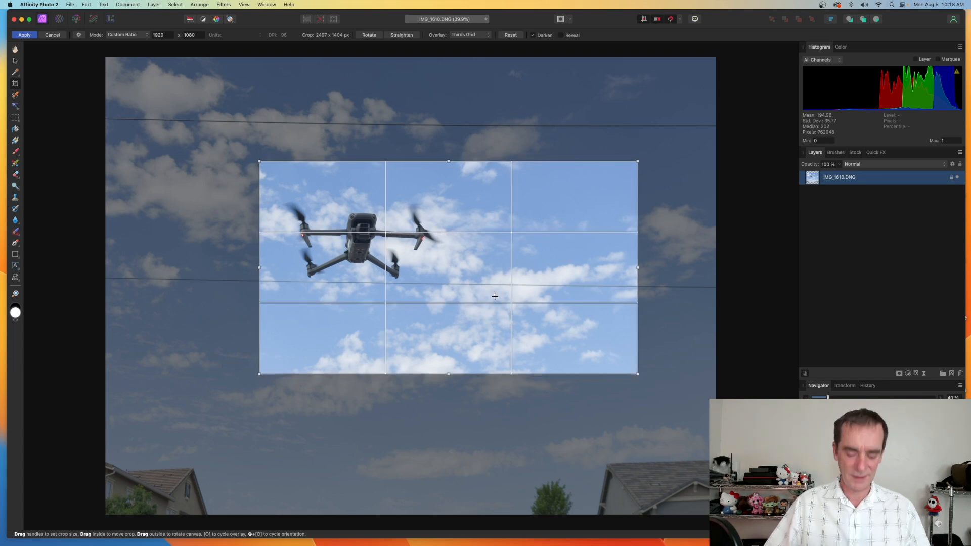
key(Return)
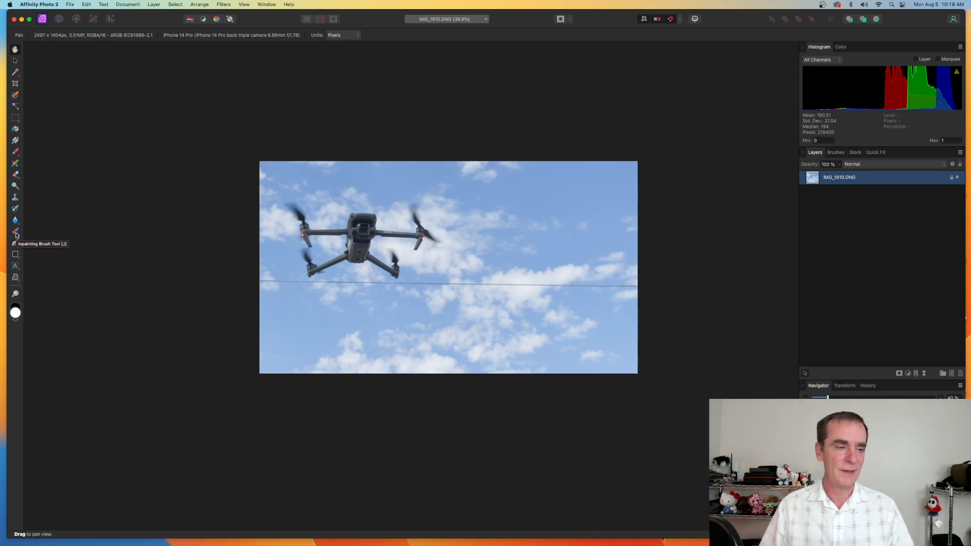
With the Inpainting Brush at about 74 px width, paint over the power line to remove it
click(16, 233)
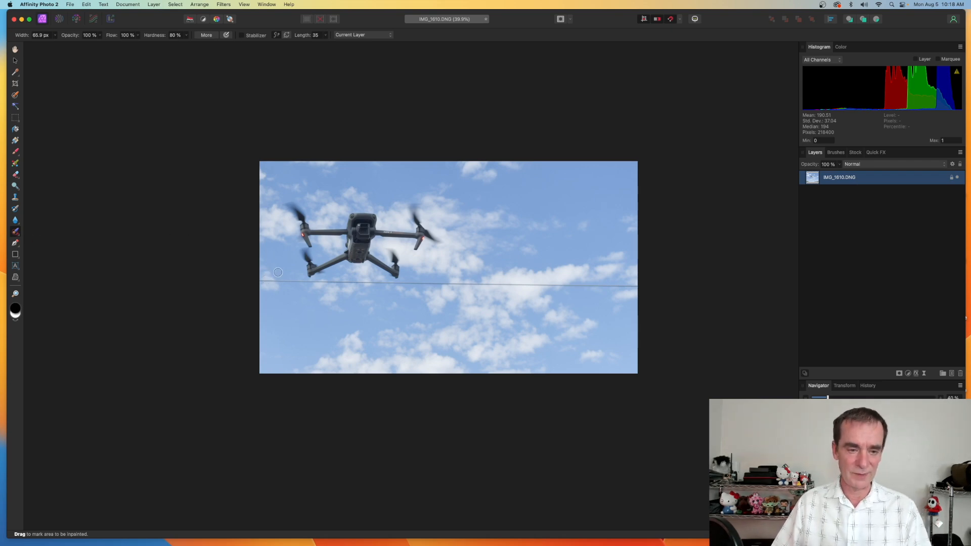
key(])
key(])
key(])
key(])
key(])
key(])
key(])
key(])
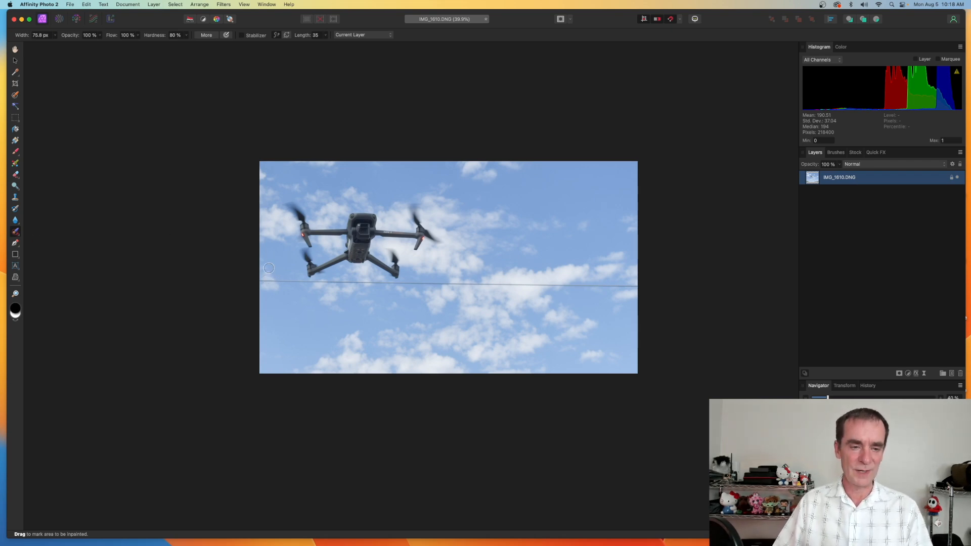
key([)
key([)
key([)
key([)
key([)
key([)
key([)
key([)
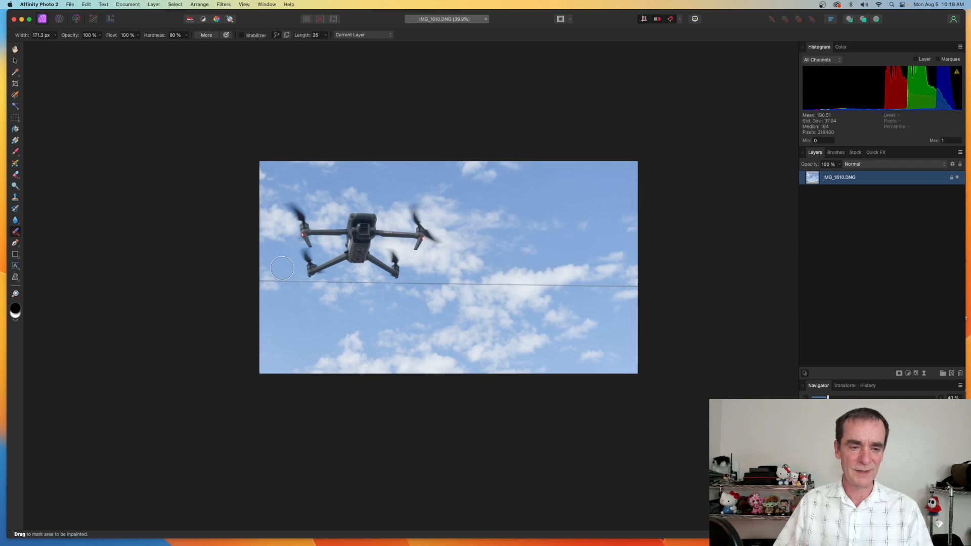
key(])
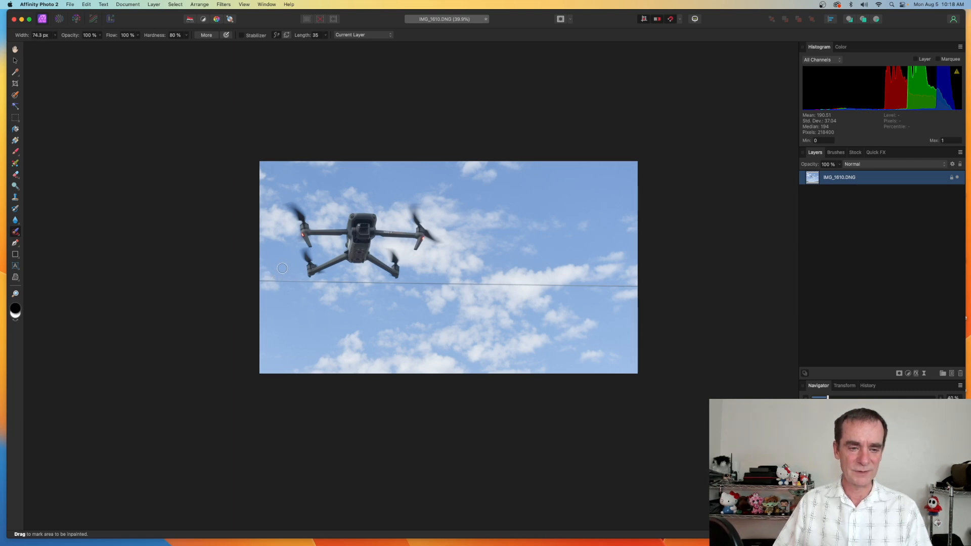
mouse_move(260, 281)
mouse_down()
mouse_move(638, 287)
mouse_move(641, 301)
mouse_up()
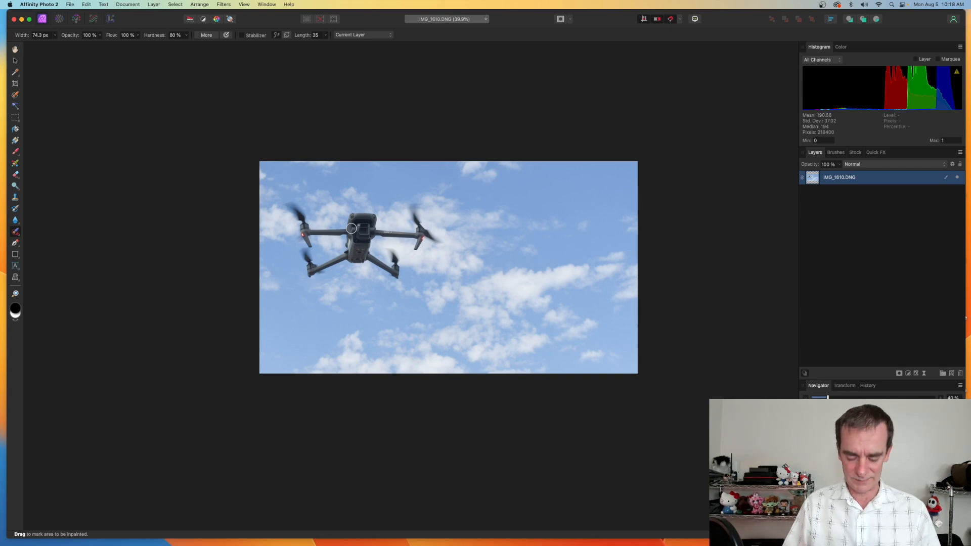
scroll(351, 229, up, 5)
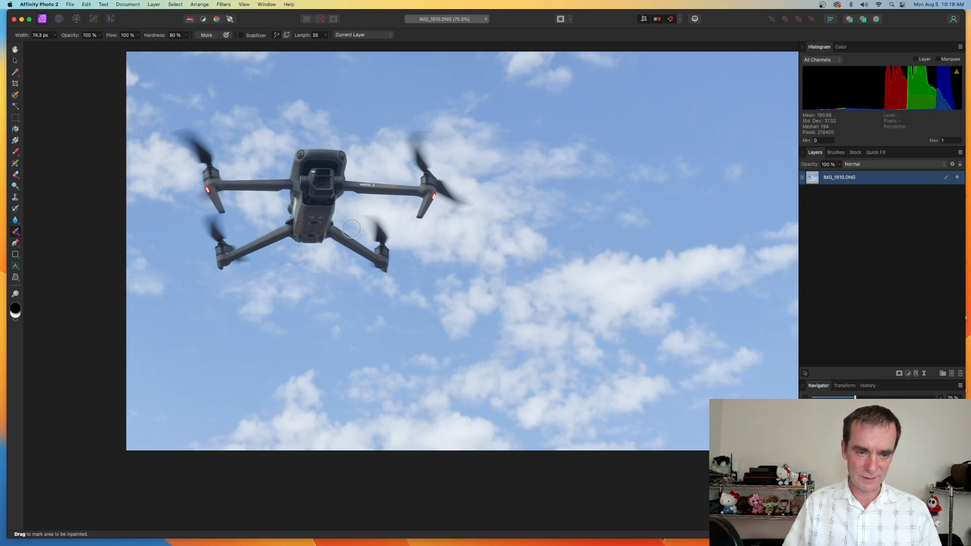
scroll(351, 229, down, 3)
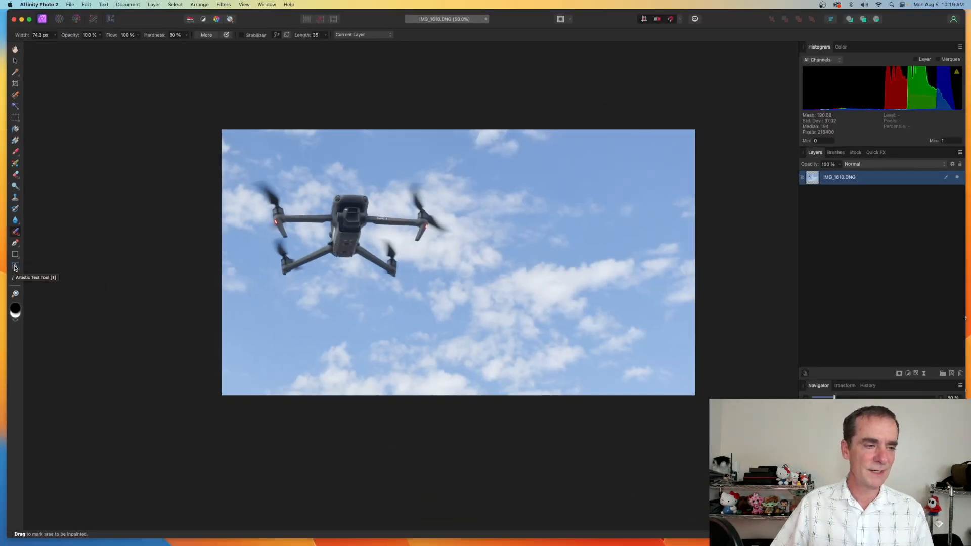
Add art text reading Web above the drone's right side, scale it down and nudge it slightly left
click(15, 267)
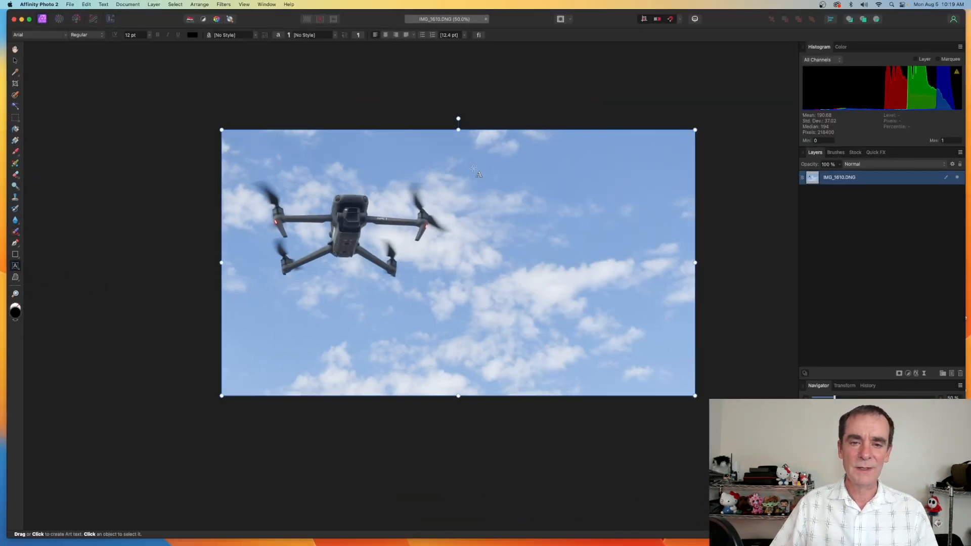
drag(464, 154, 548, 216)
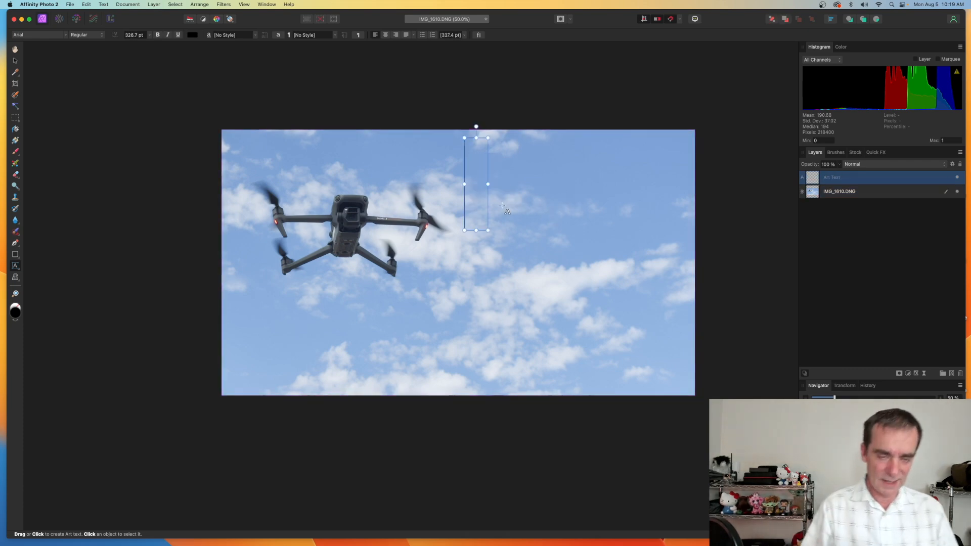
text(Web)
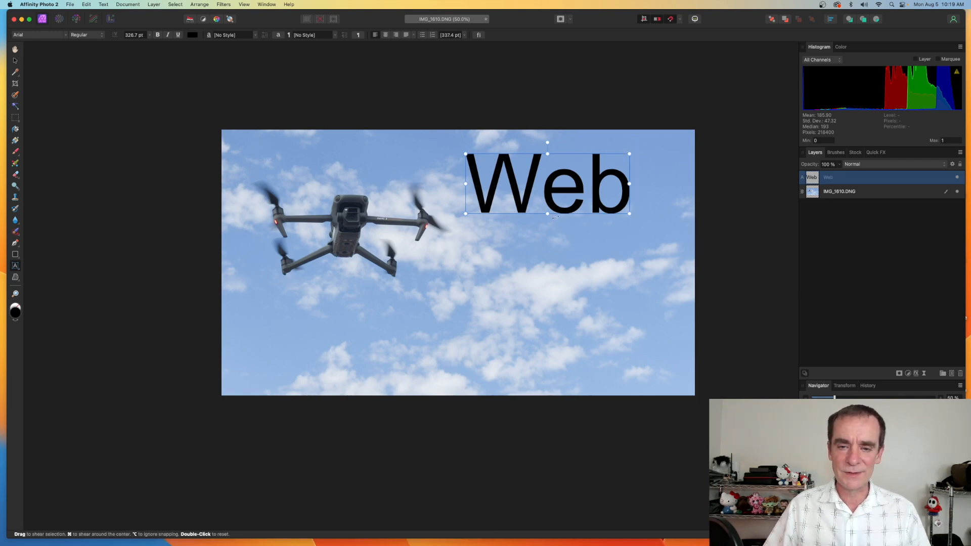
drag(629, 213, 572, 192)
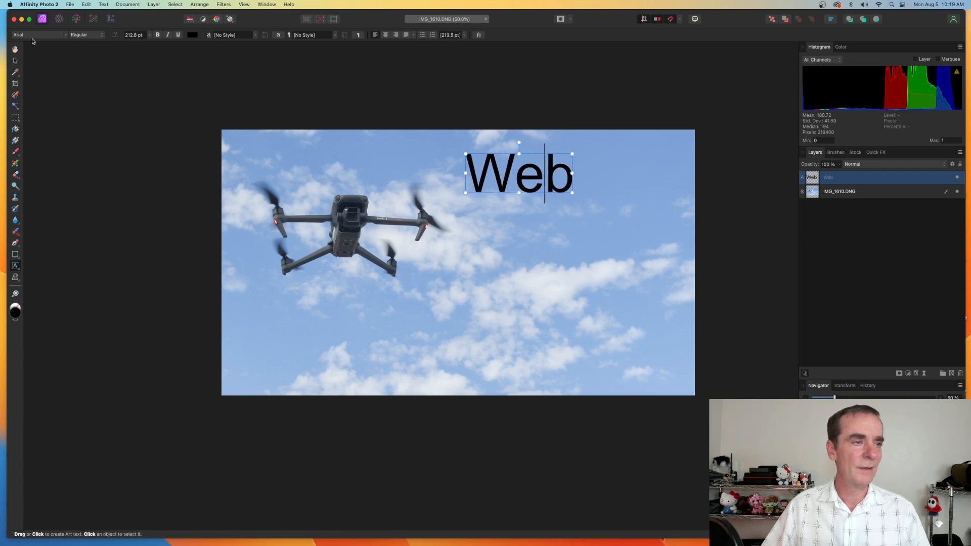
click(15, 60)
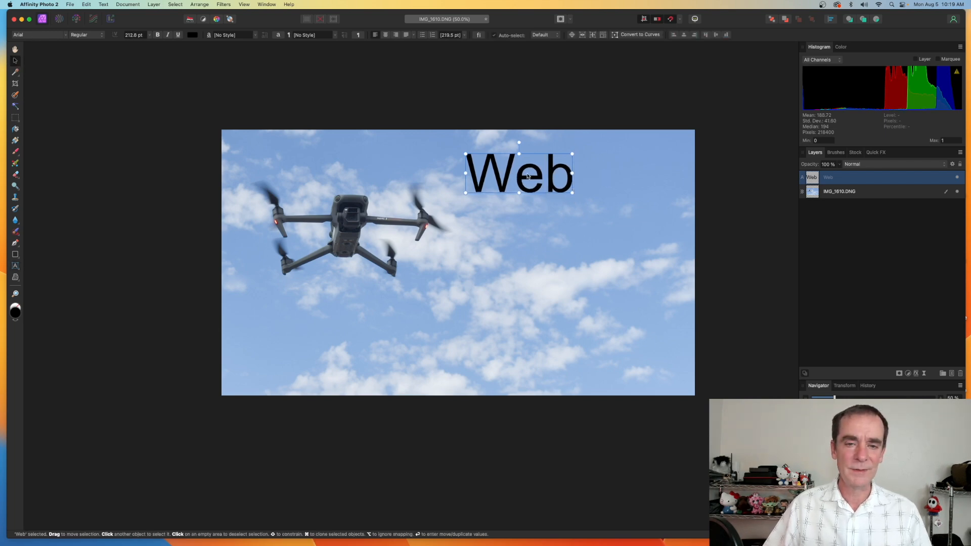
drag(521, 172, 504, 172)
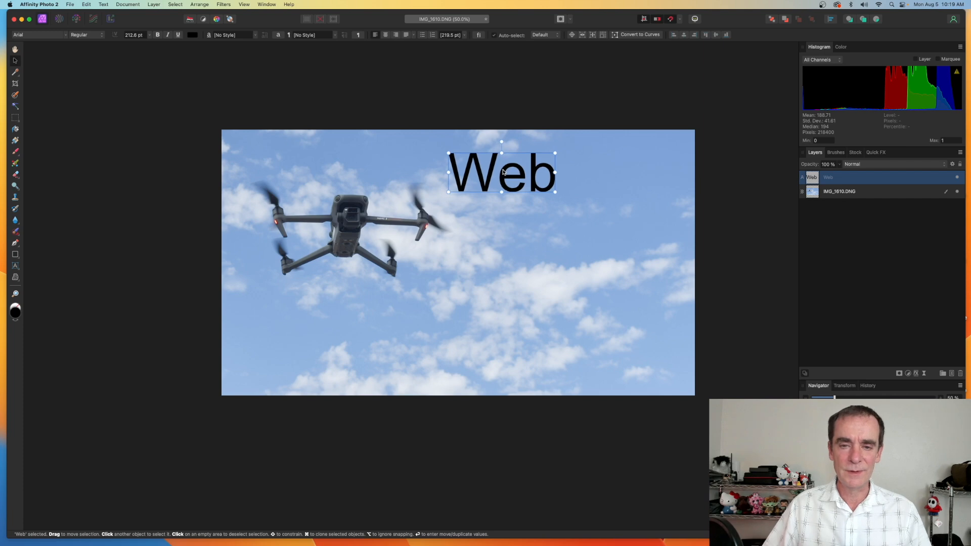
Extend the text to WebODM and add a second line reading File Exports
double_click(548, 174)
key(Right)
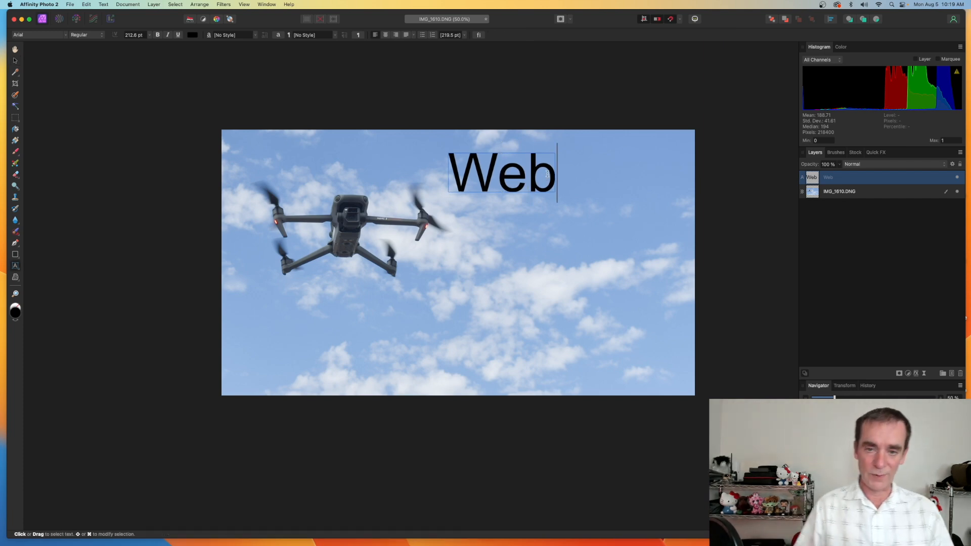
text(ODM)
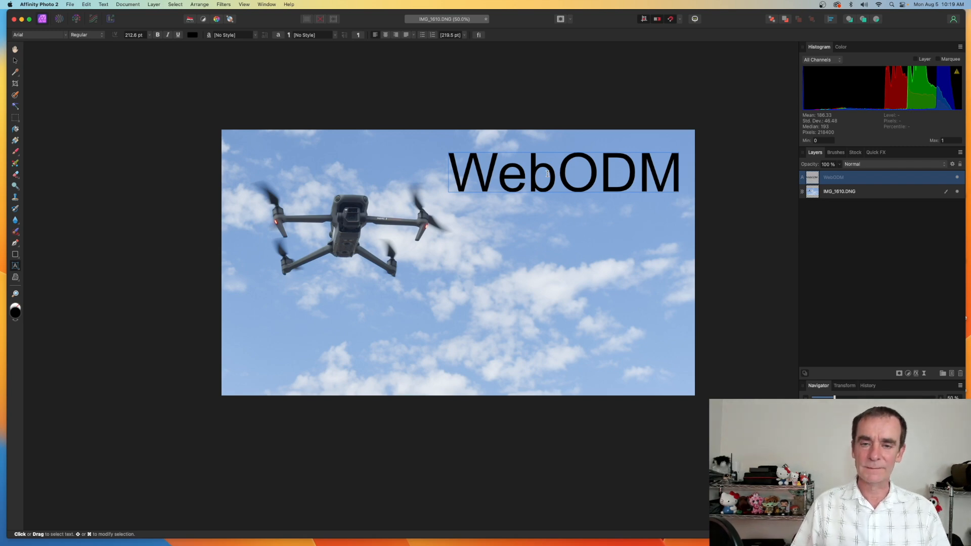
key(Return)
text(File)
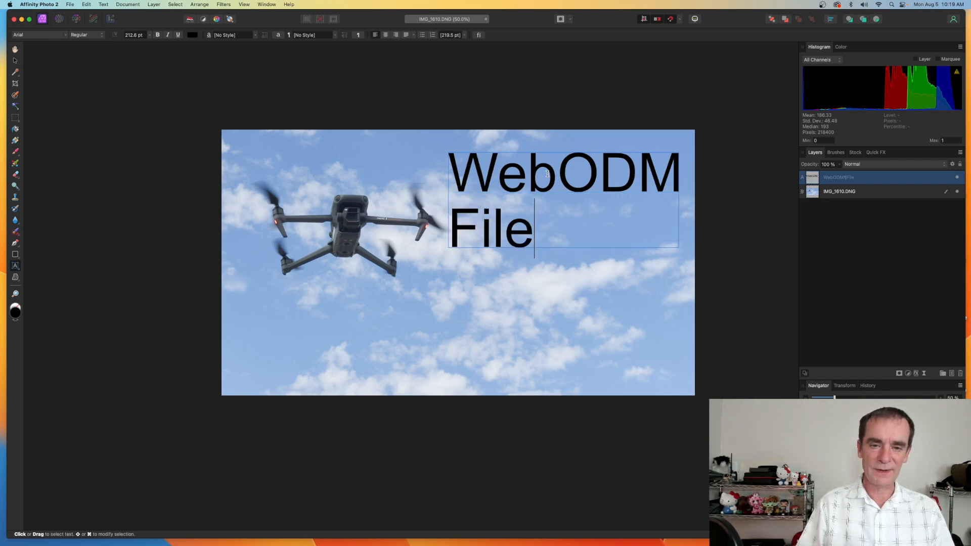
text( Exports)
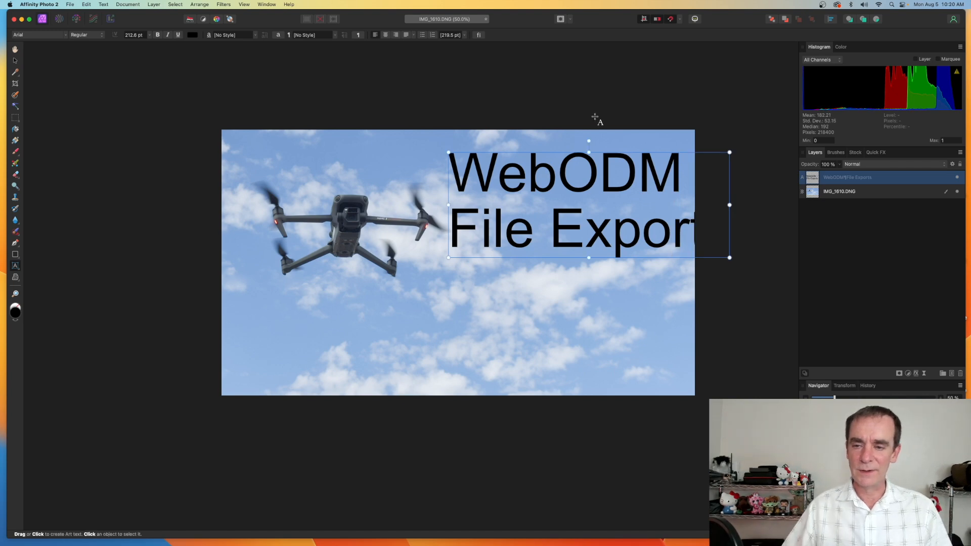
Shrink the text to fit the image and add a third line reading & Deliverables
scroll(599, 120, up, 1)
drag(730, 261, 681, 242)
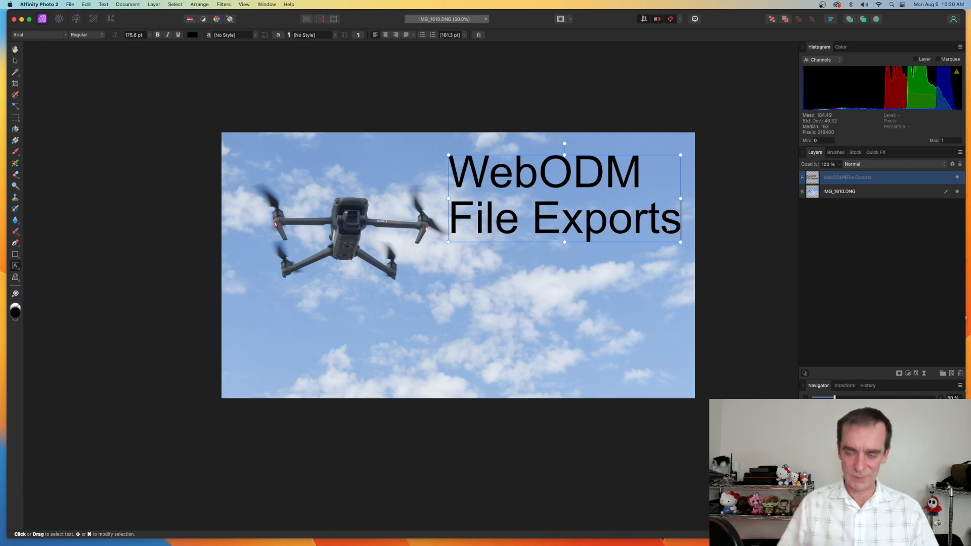
key(Return)
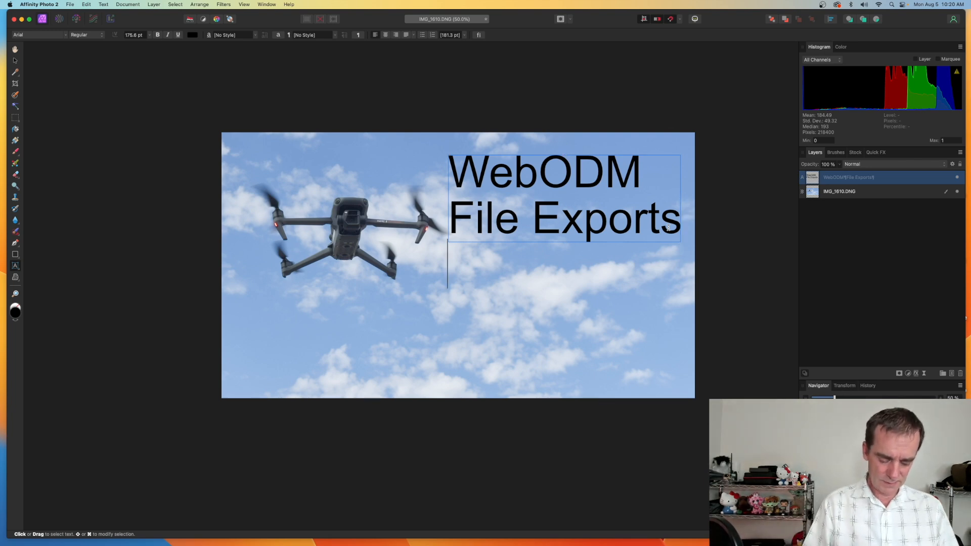
text(& D)
text(eli)
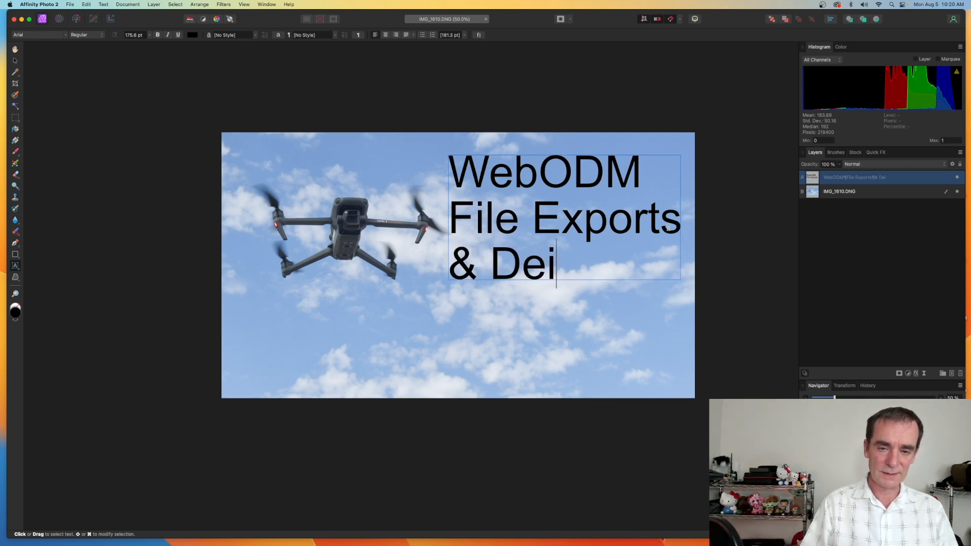
key(BackSpace)
text(liver)
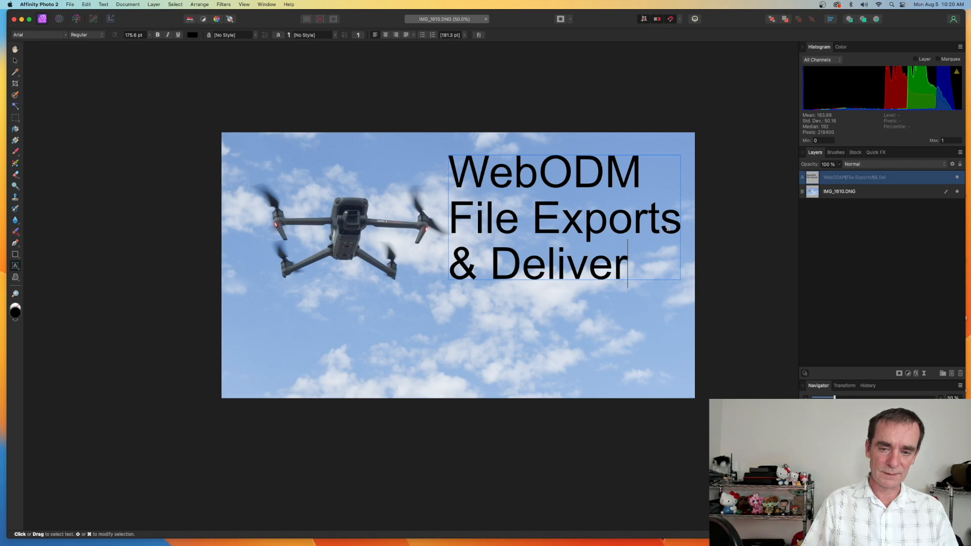
text(ables)
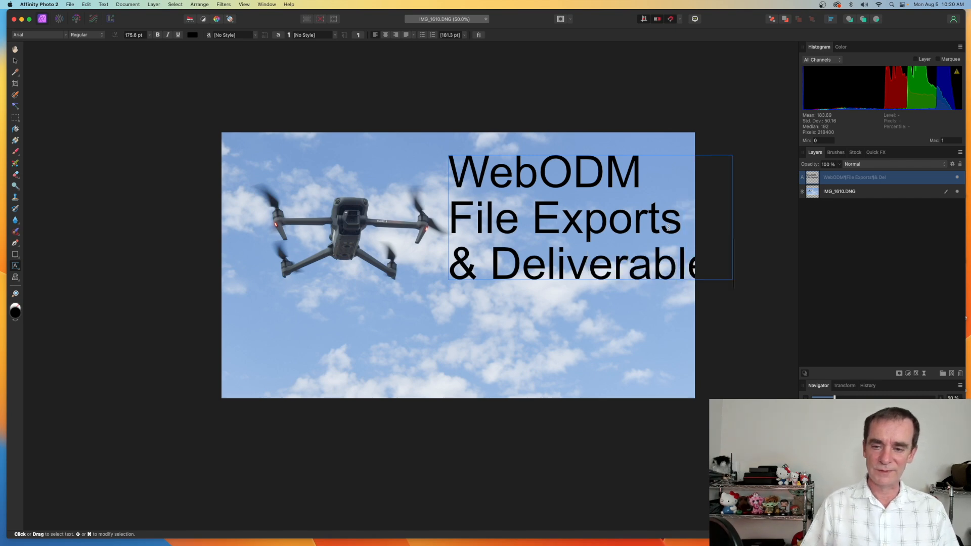
Finish editing the text and move the text block left so it fits inside the image
key(Escape)
key(v)
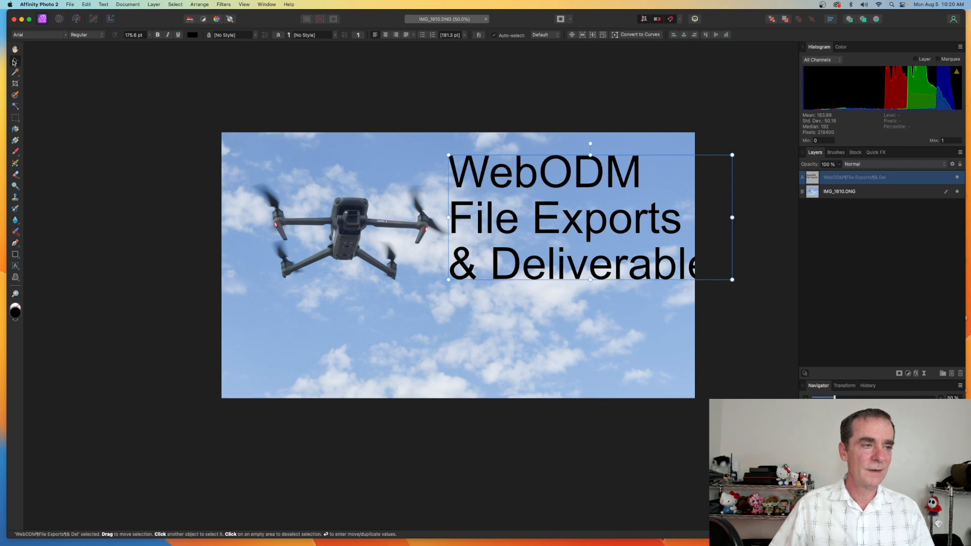
drag(540, 229, 505, 223)
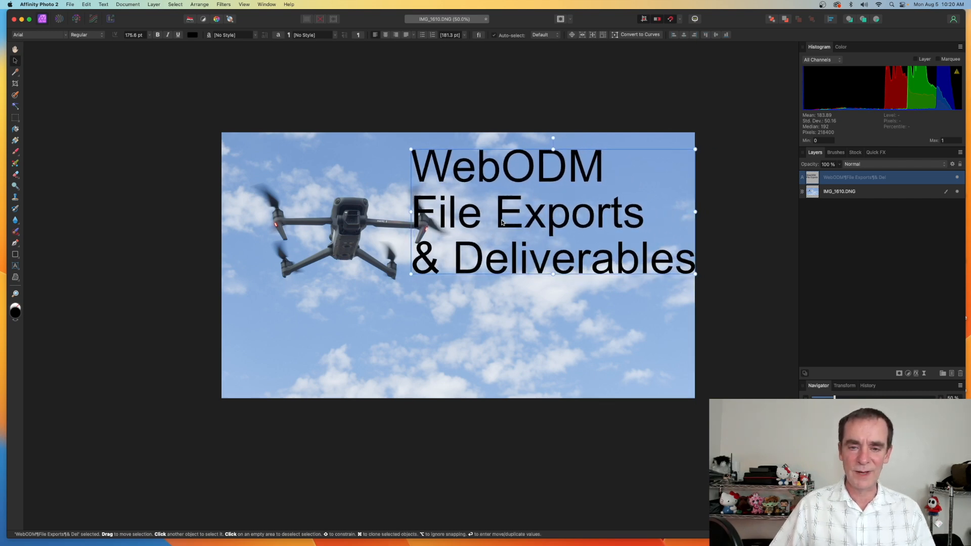